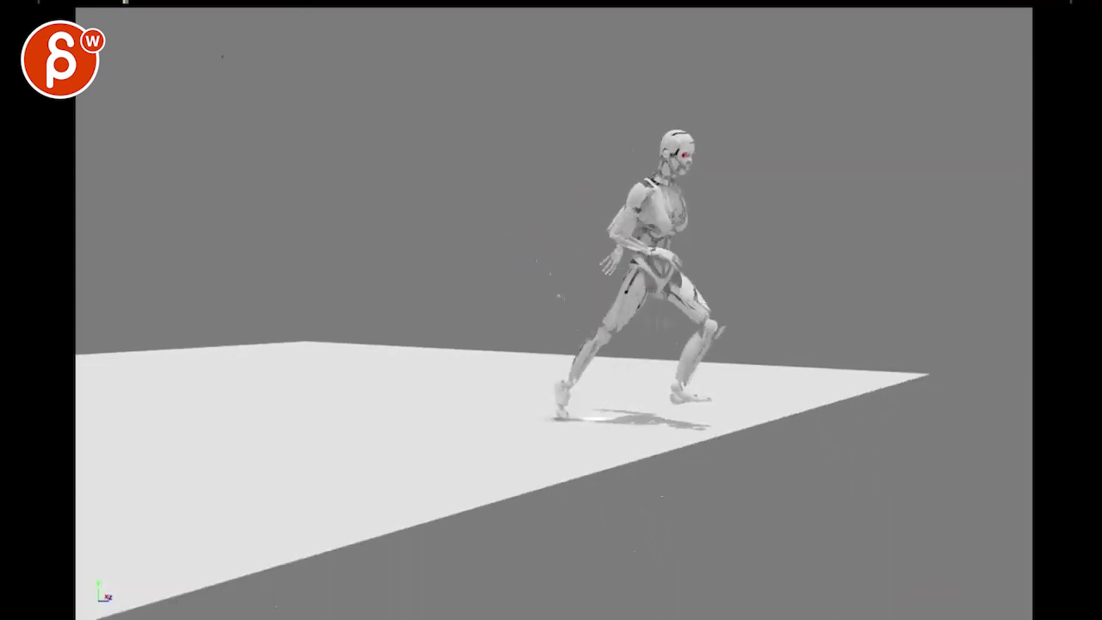
Draw a red line from the robot's hip down the leg on final frame 216
left_click_drag(642, 255, 551, 379)
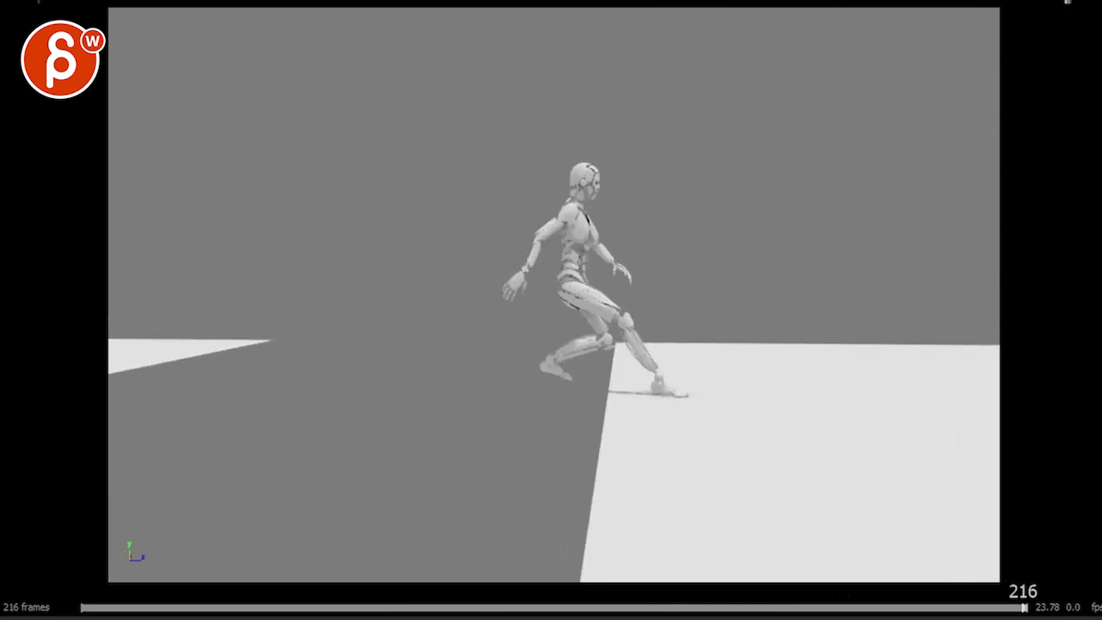
Scrub the playblast forward to about frame 111, then through the run-up to frame 97
left_click_drag(472, 603, 875, 614)
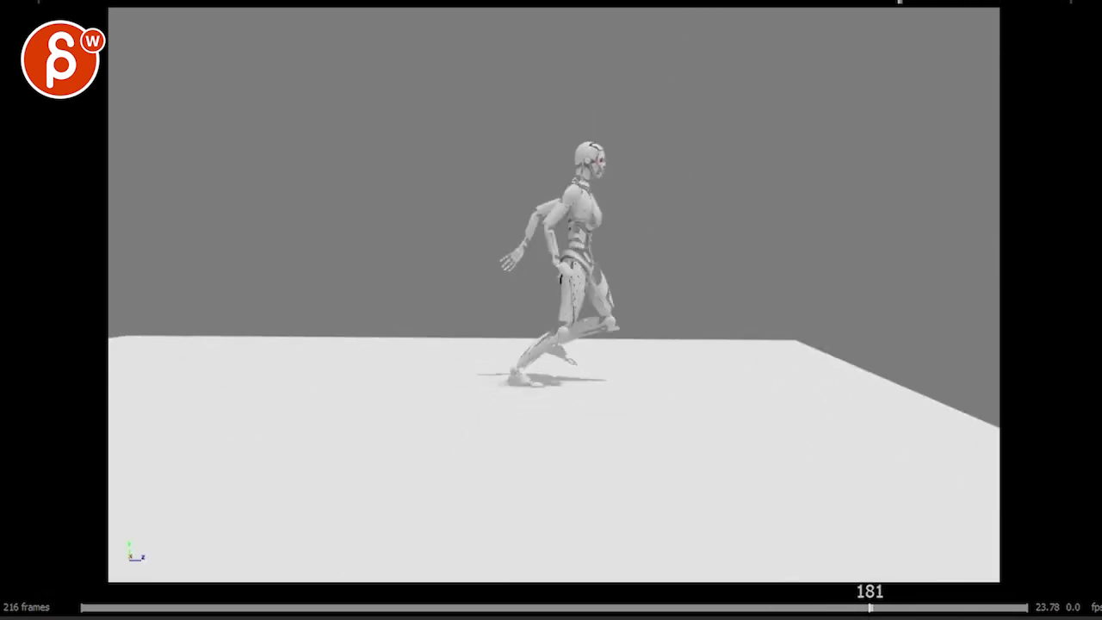
left_click_drag(123, 603, 738, 608)
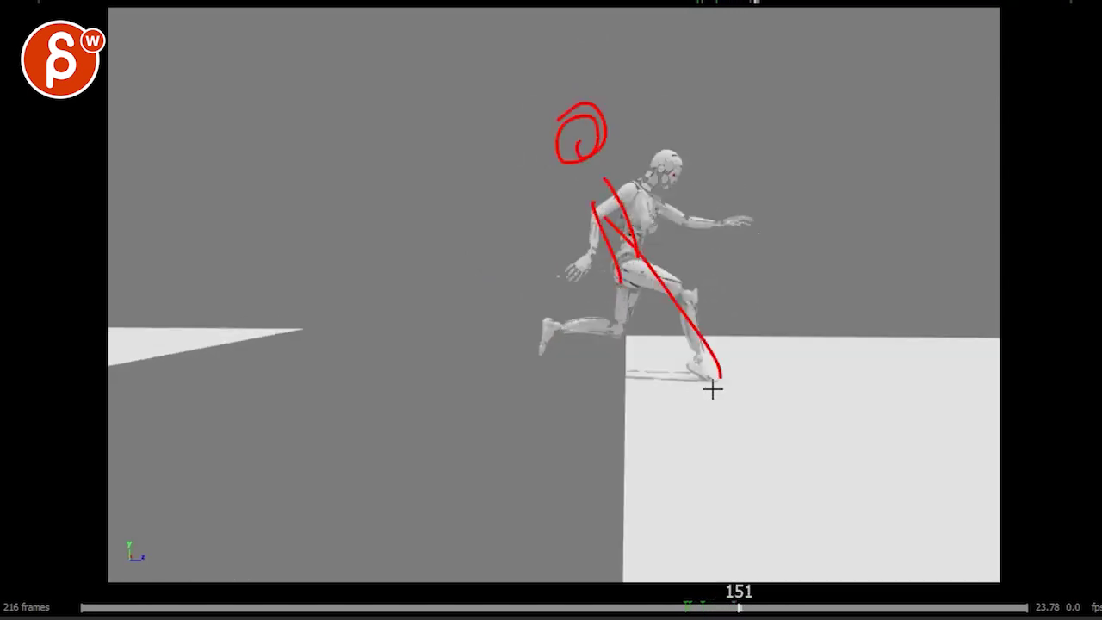
Step through the roll frames 153–162, sketching a red curve at frame 155, then reach frame 173
key("Right")
key("Right")
key("Right")
key("Right")
left_click_drag(603, 184, 701, 339)
key("Right")
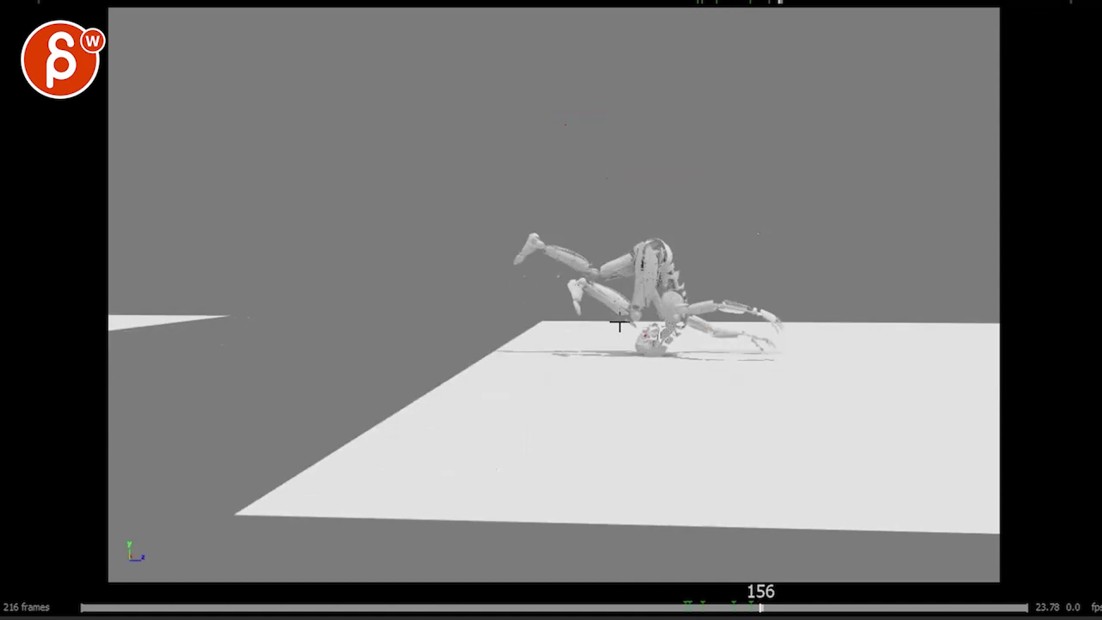
key("Left")
key("Left")
key("Left")
key("Right")
key("Right")
key("Right")
key("Right")
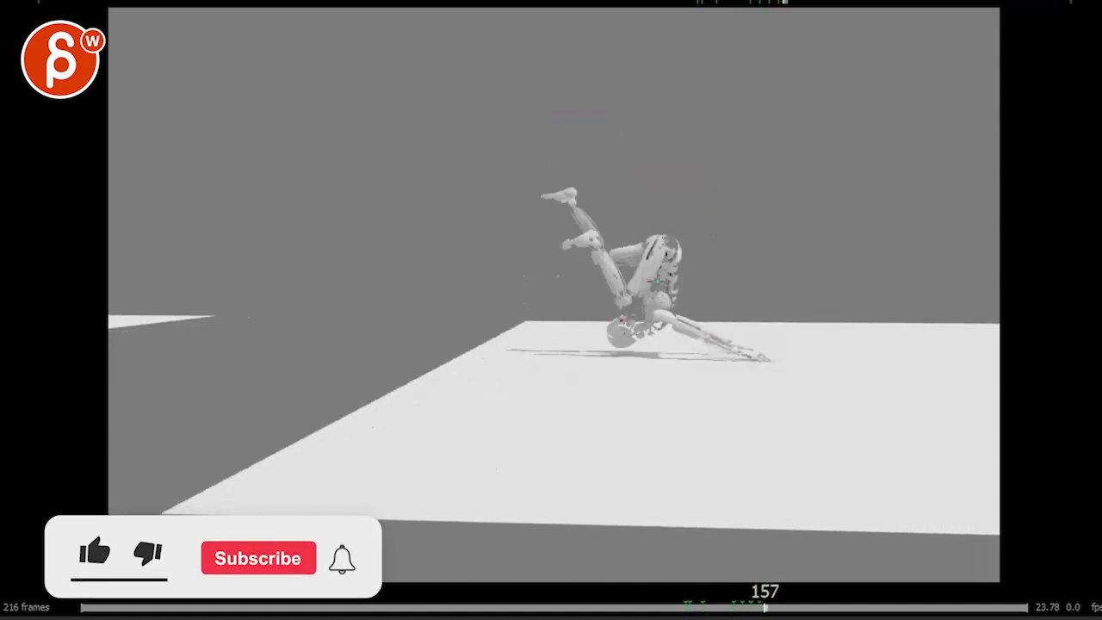
key("Right")
key("Right")
key("Right")
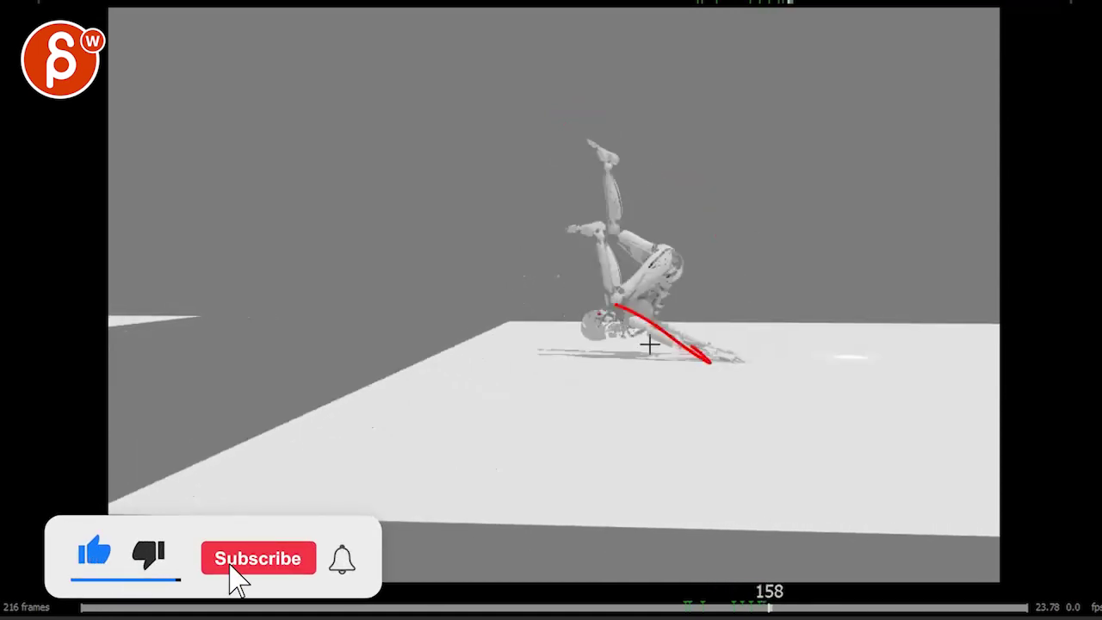
key("Left")
key("Left")
key("Left")
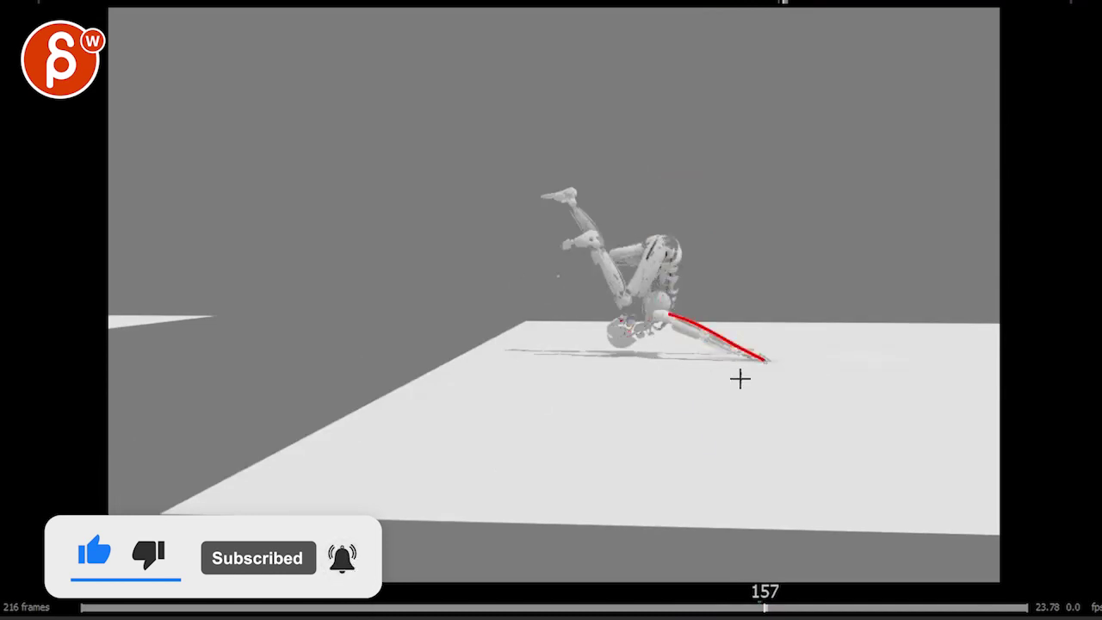
key("Right")
key("Right")
key("Right")
key("Right")
key("Right")
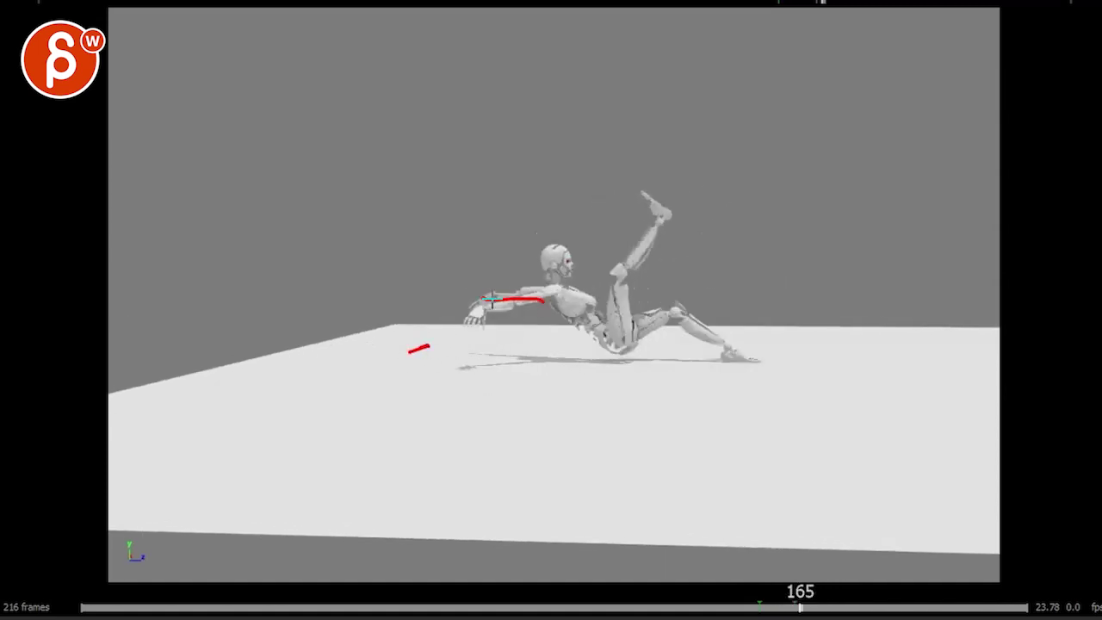
mouse_move(447, 358)
left_mouse_down()
mouse_move(531, 468)
mouse_move(734, 464)
left_mouse_up()
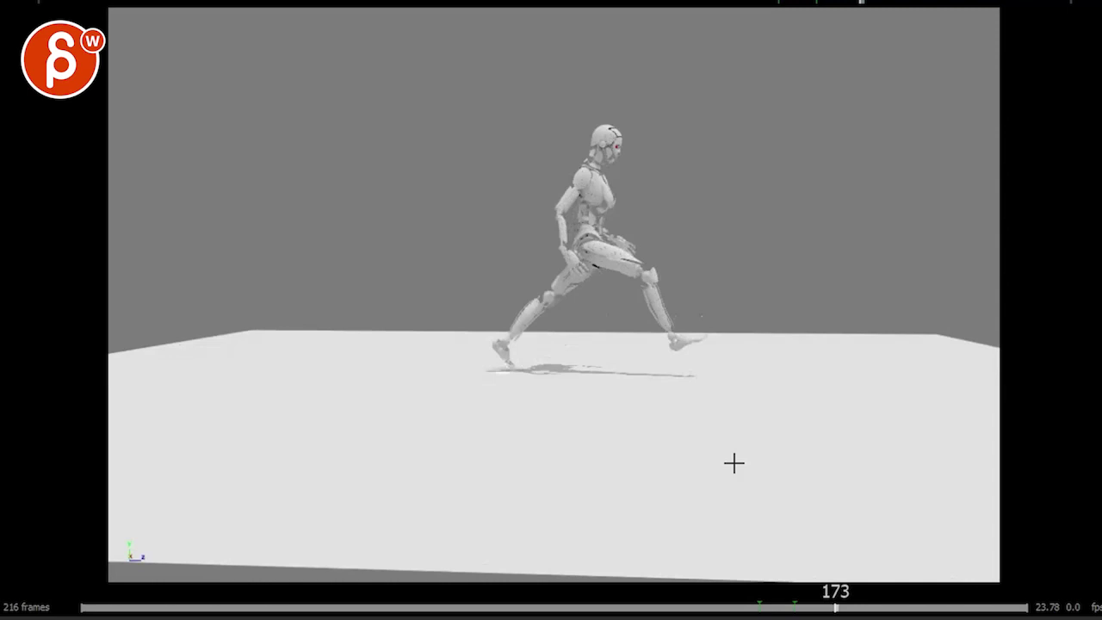
Scrub toward frame 210, then through the opening run at frames 49 and 70 to frame 144
left_click_drag(845, 597, 863, 611)
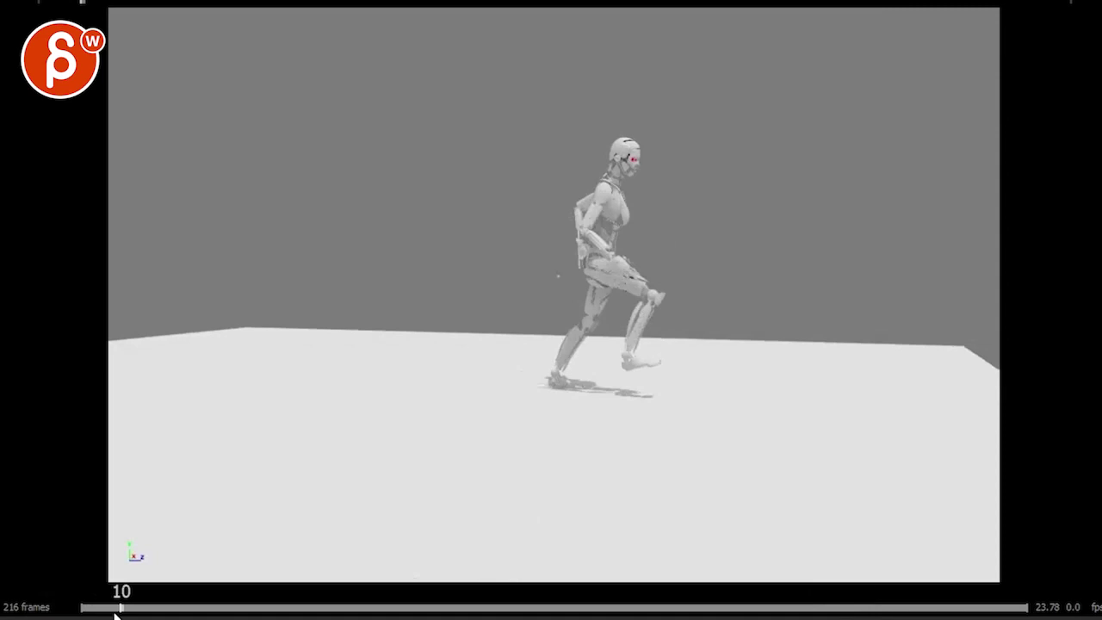
left_click_drag(117, 614, 294, 603)
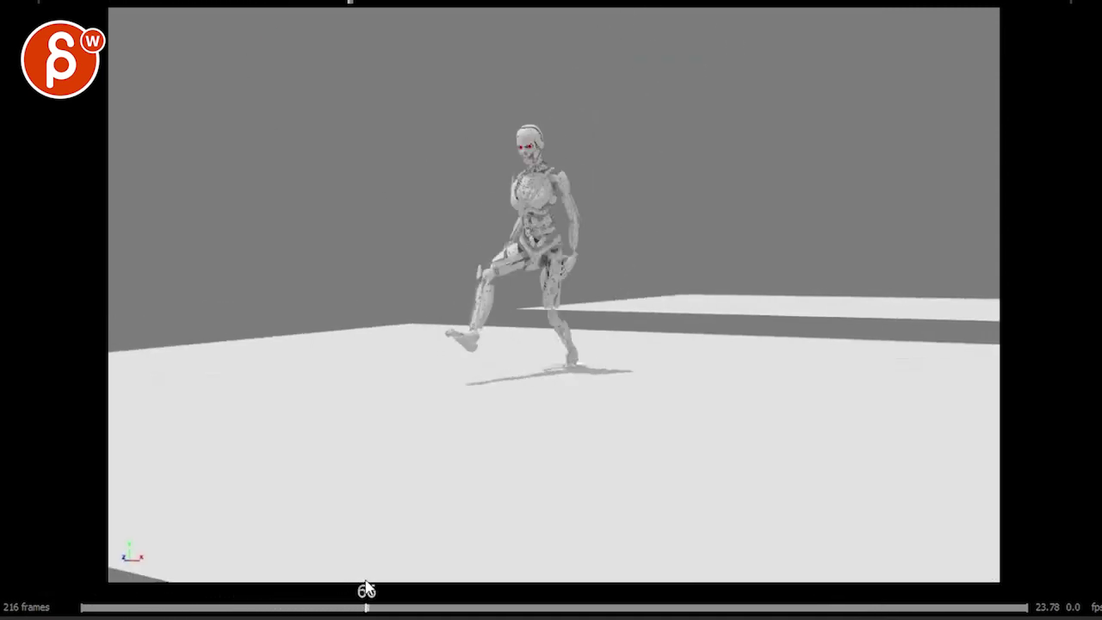
left_click_drag(366, 589, 726, 589)
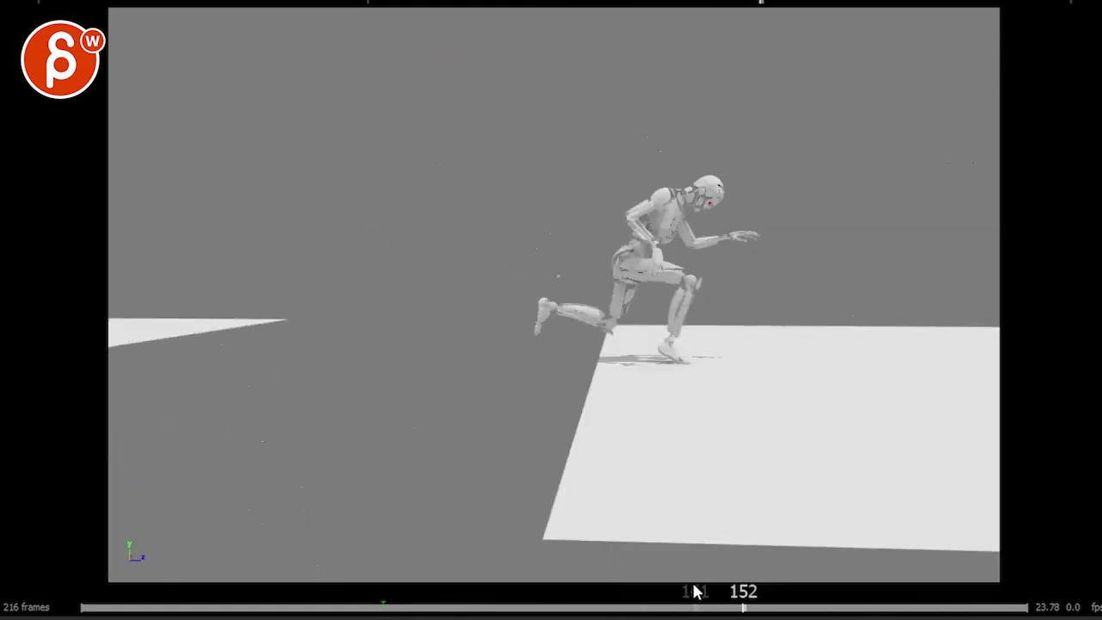
left_click_drag(764, 608, 950, 608)
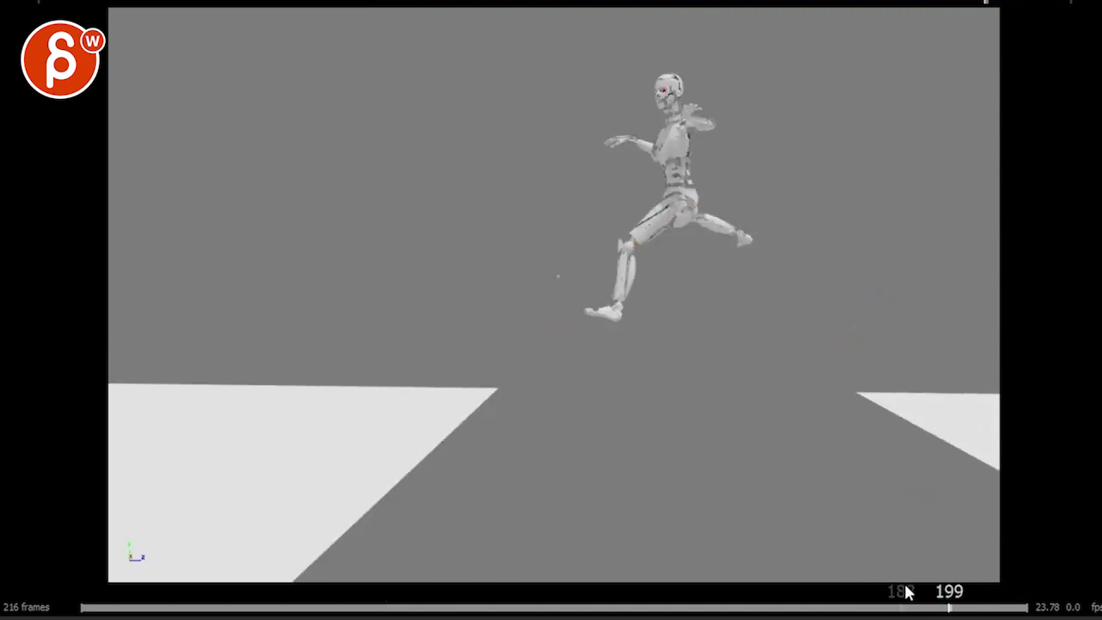
Scrub back and forth through the jump across frames 203, 133, 143, 128, 185 and 131
left_click_drag(909, 608, 602, 608)
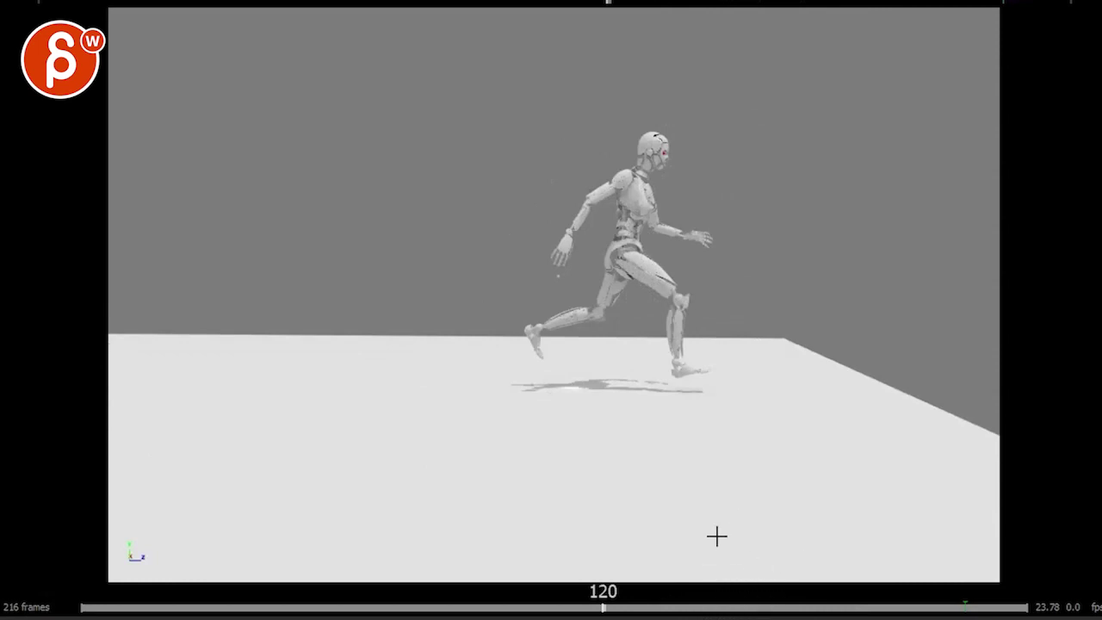
left_click_drag(601, 608, 697, 605)
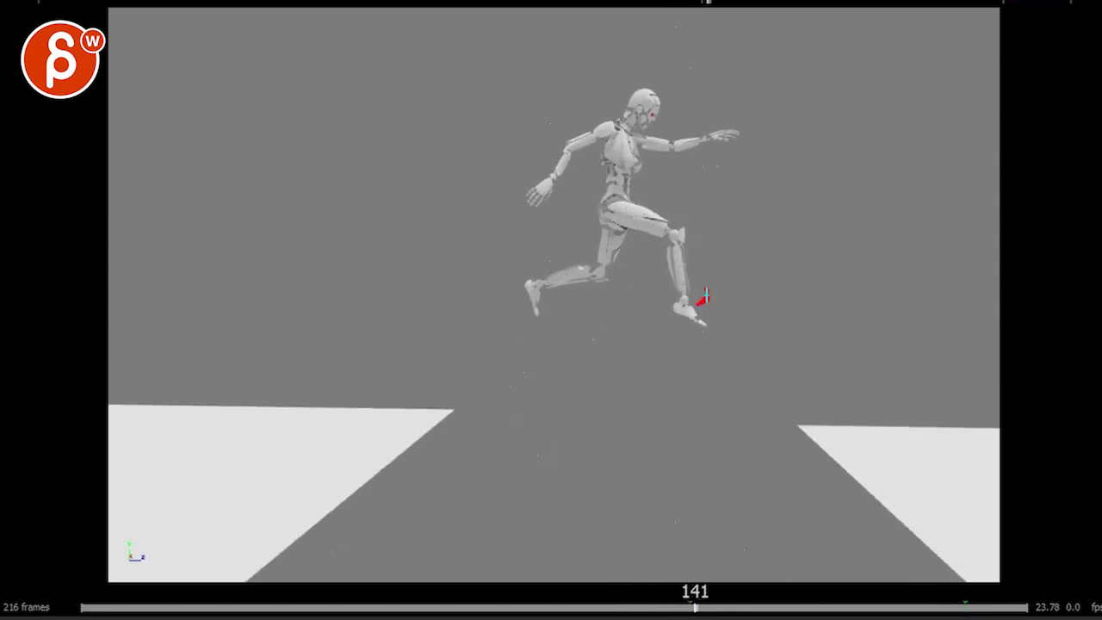
left_click_drag(695, 608, 704, 608)
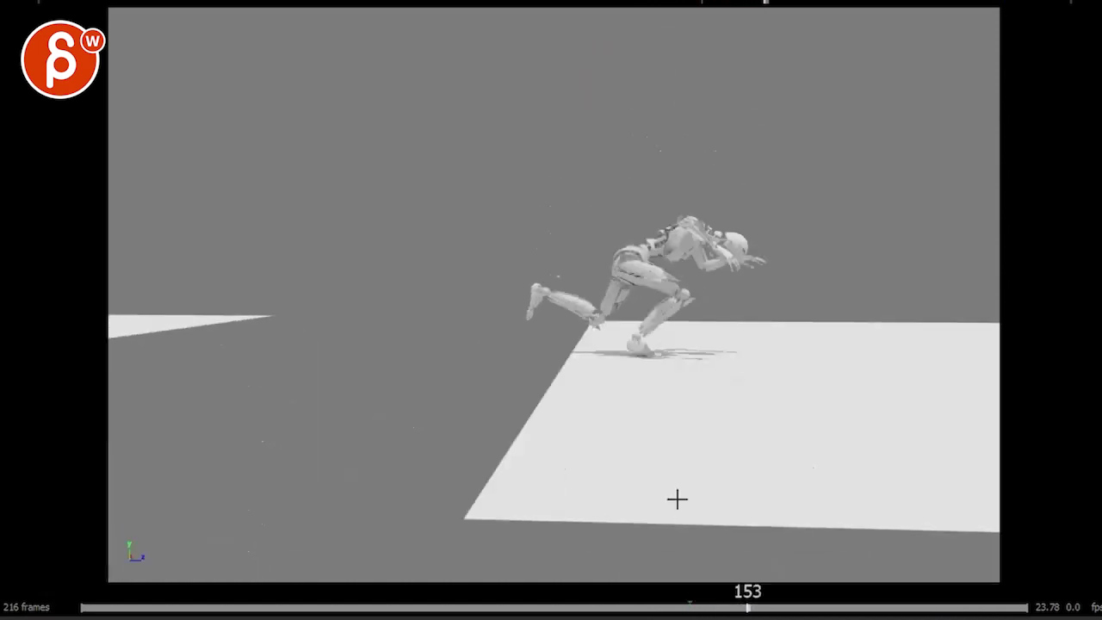
left_click_drag(753, 608, 665, 608)
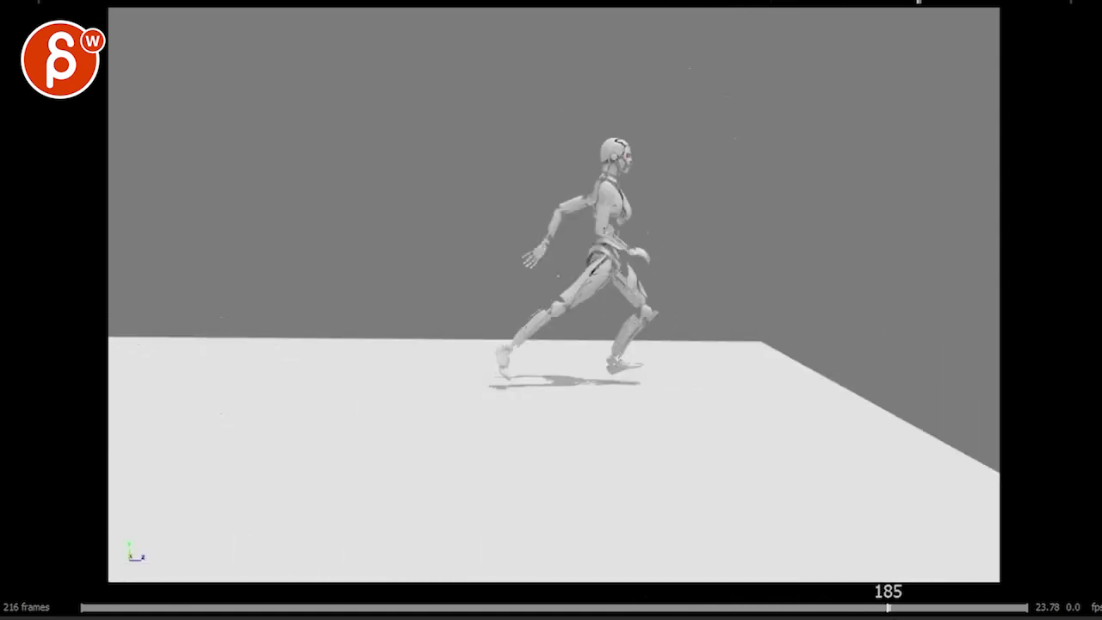
left_click_drag(888, 608, 612, 608)
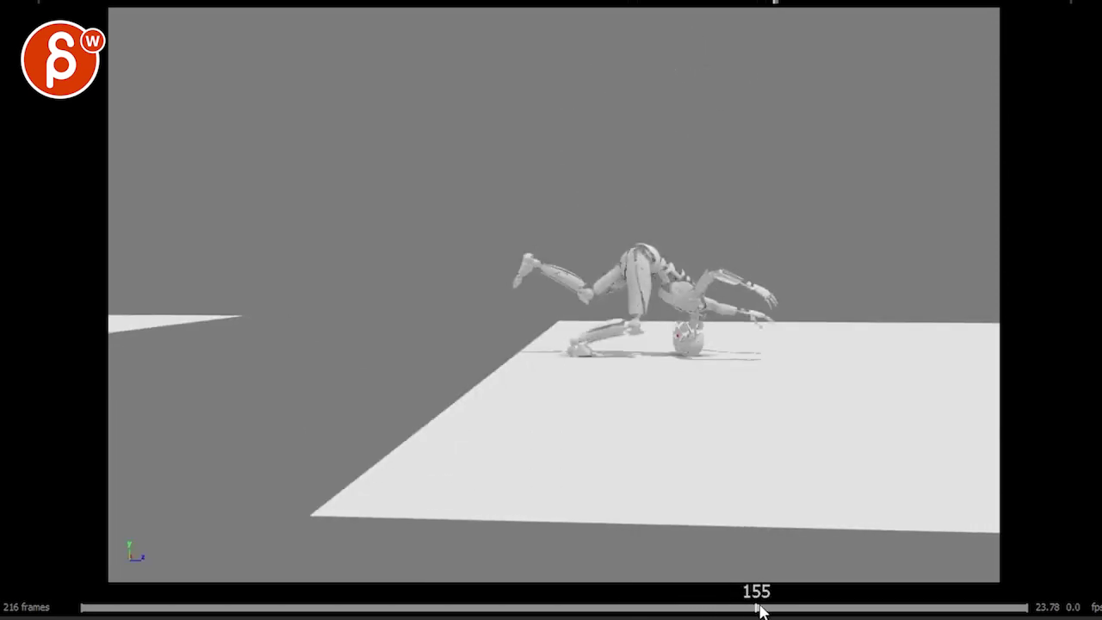
Scrub through frames 122, 105 and 143, then step frames 175–184 one at a time, stopping at 180
left_click_drag(759, 608, 617, 608)
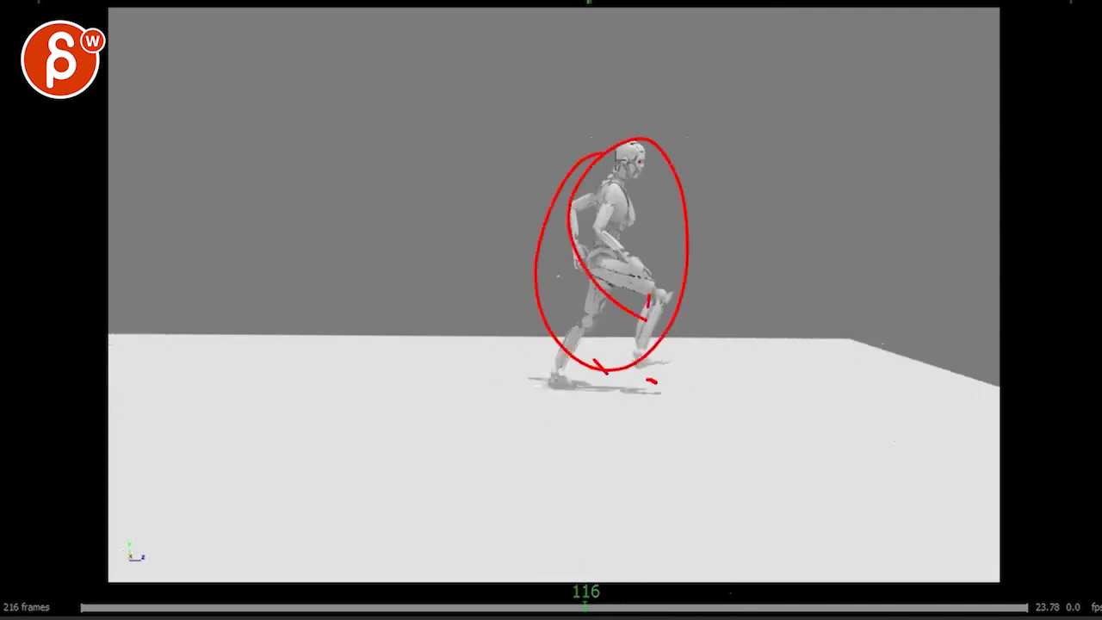
left_click_drag(565, 612, 540, 612)
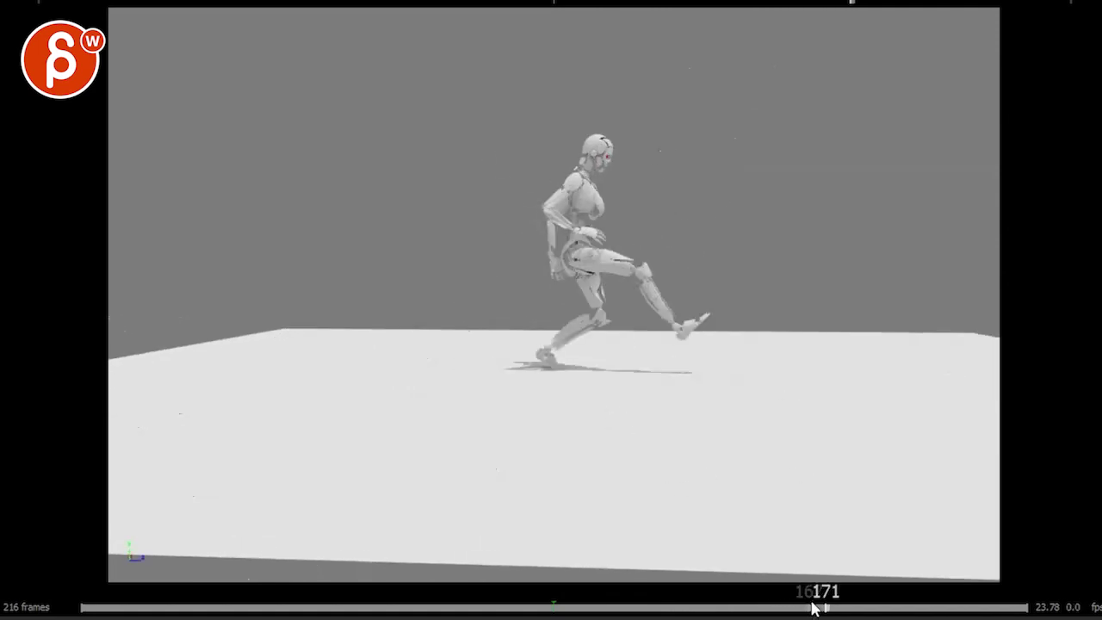
left_click_drag(814, 608, 860, 607)
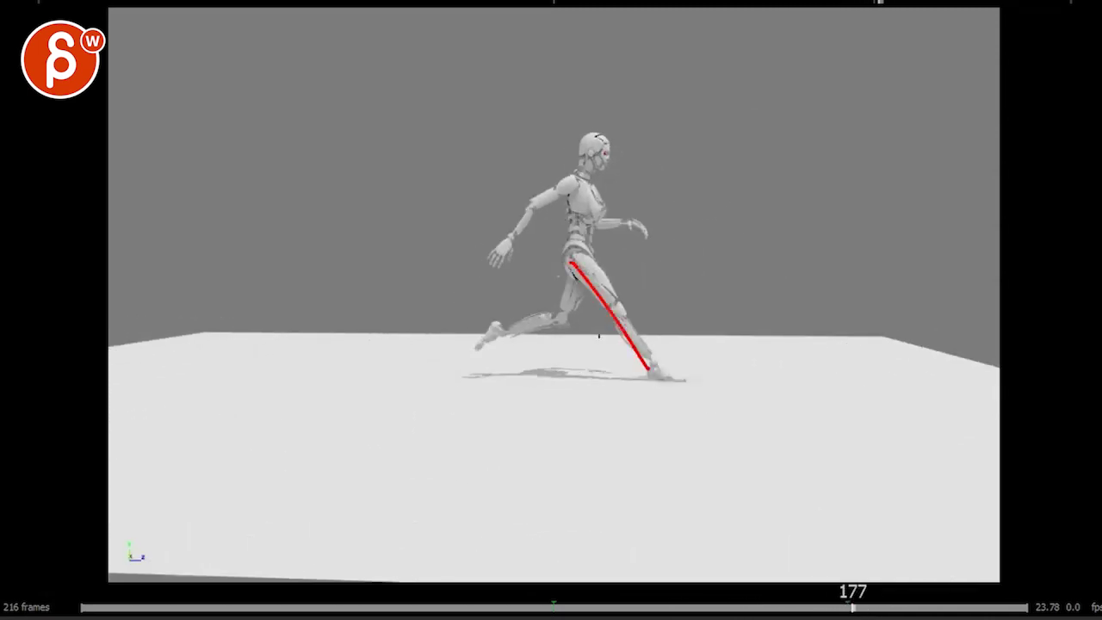
key("Left")
key("Left")
key("Right")
key("Right")
key("Right")
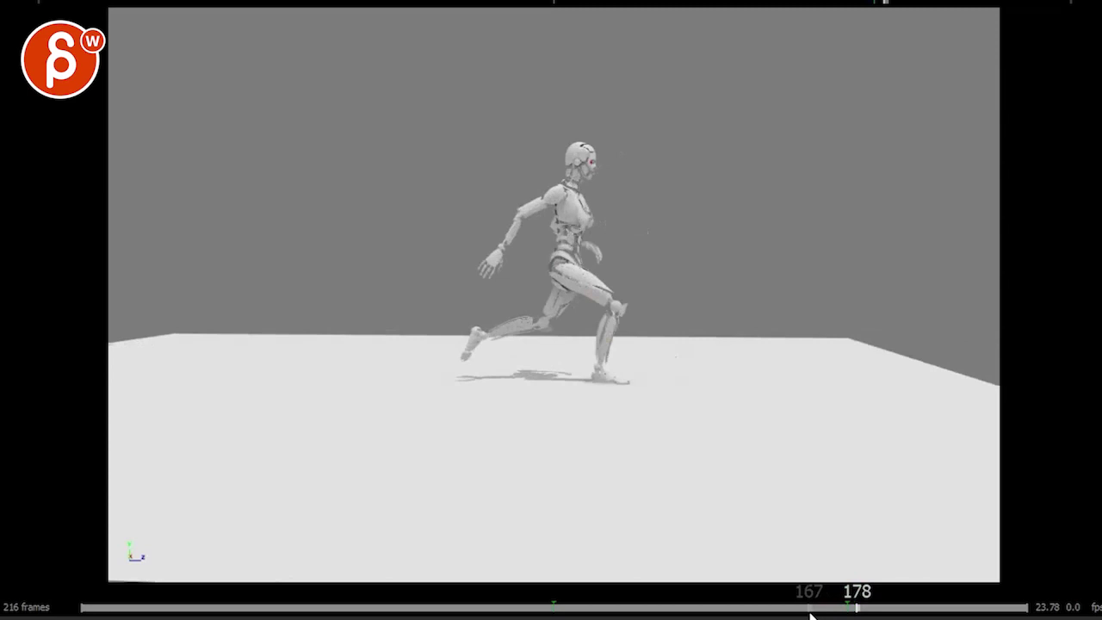
key("Right")
key("Right")
key("Right")
key("Left")
key("Left")
key("Left")
key("Left")
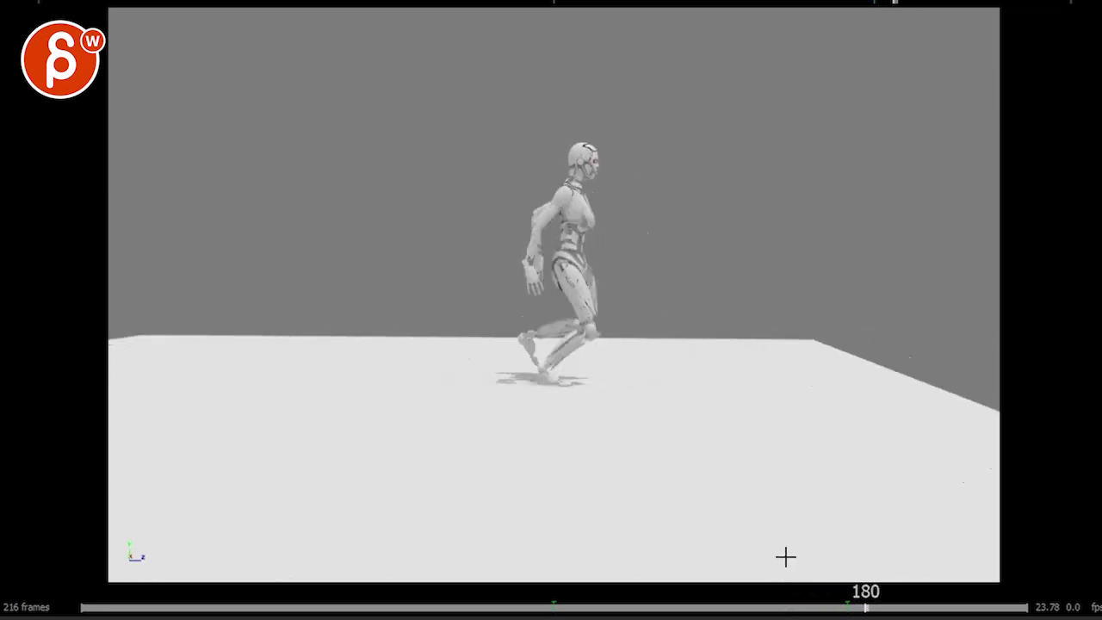